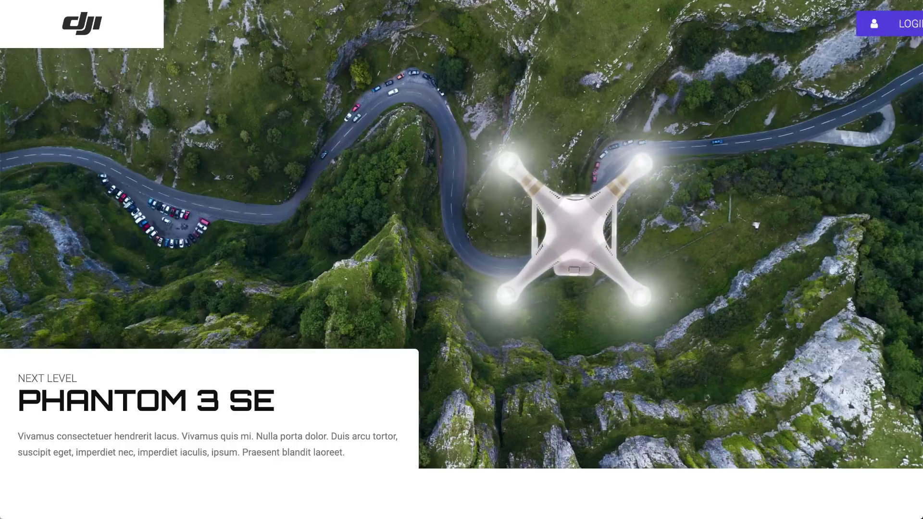
# Open the slide-in login popup from the LOGIN button on the drone main page.
pyautogui.click(894, 29)
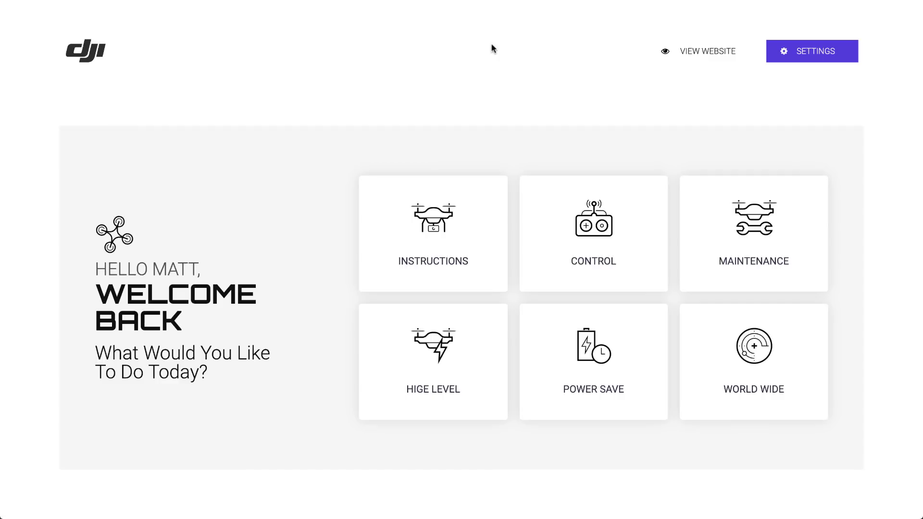
# Create a new popup named 'Drone Pop Up' and insert the saved Drone Pop Up design from My Templates.
pyautogui.hotkey('ctrl', 'e')
pyautogui.write('add new pop')
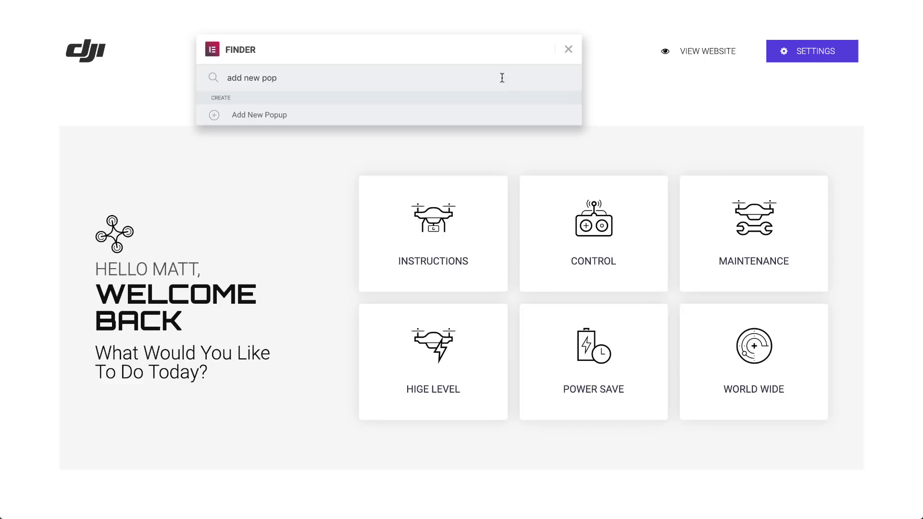
pyautogui.click(486, 116)
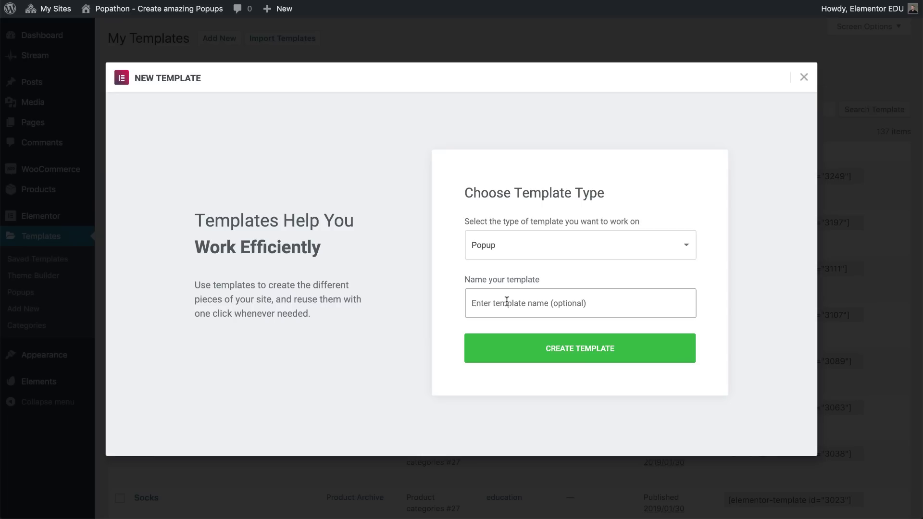
pyautogui.click(507, 302)
pyautogui.write('Drone Pop Up')
pyautogui.click(649, 354)
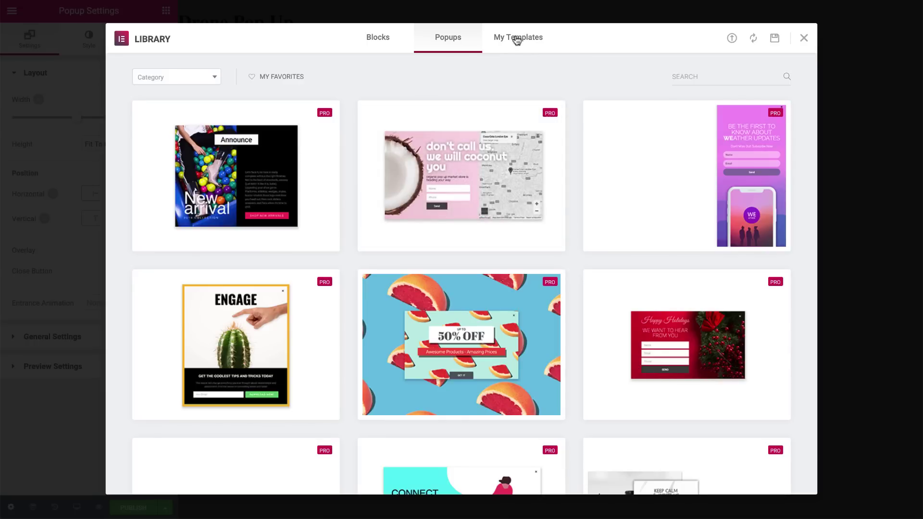
pyautogui.click(517, 40)
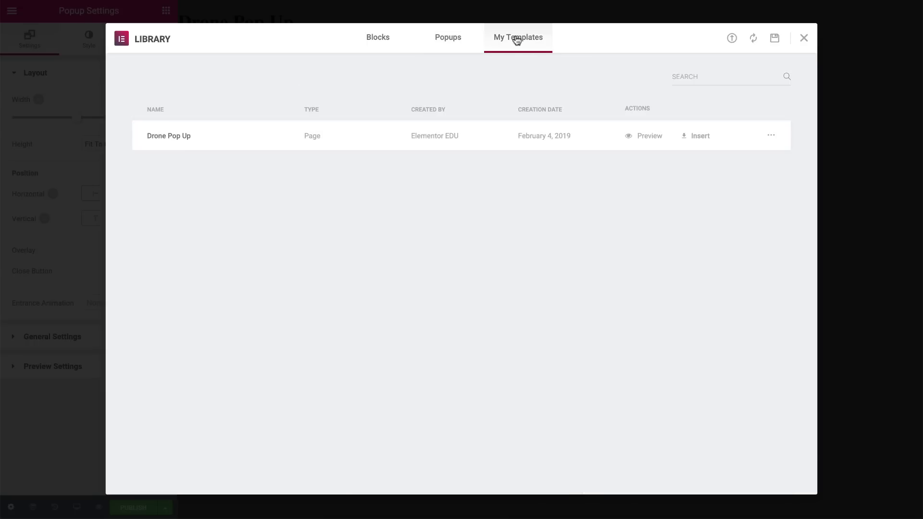
pyautogui.click(706, 136)
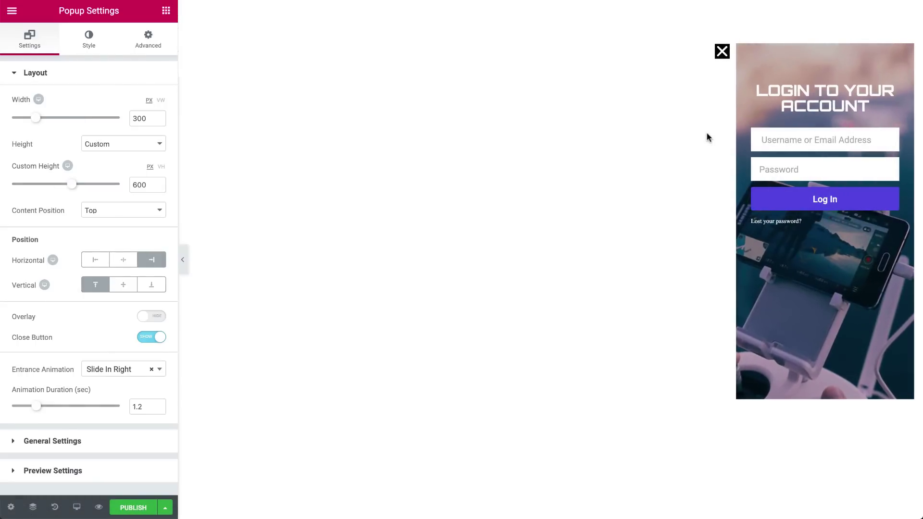
# Check the popup's 300 px width and 600 px custom height.
pyautogui.click(151, 120)
pyautogui.doubleClick(151, 120)
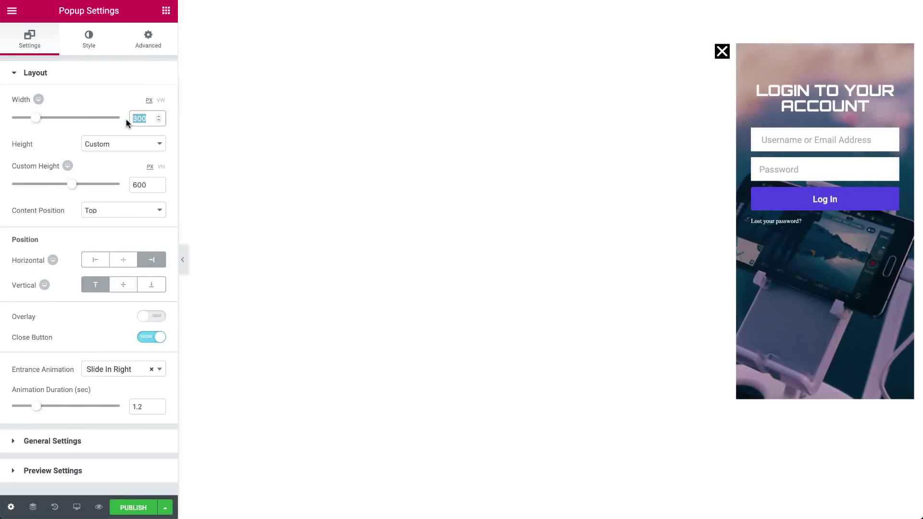
pyautogui.click(158, 159)
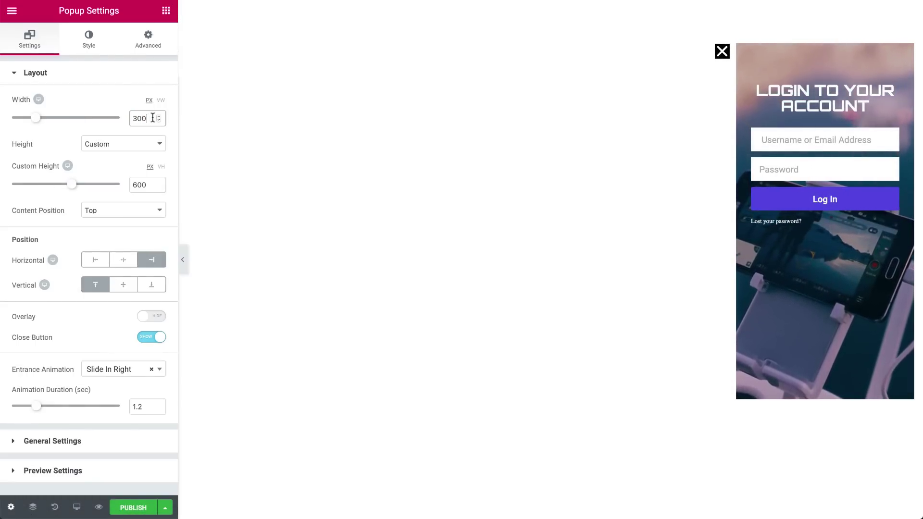
pyautogui.click(147, 183)
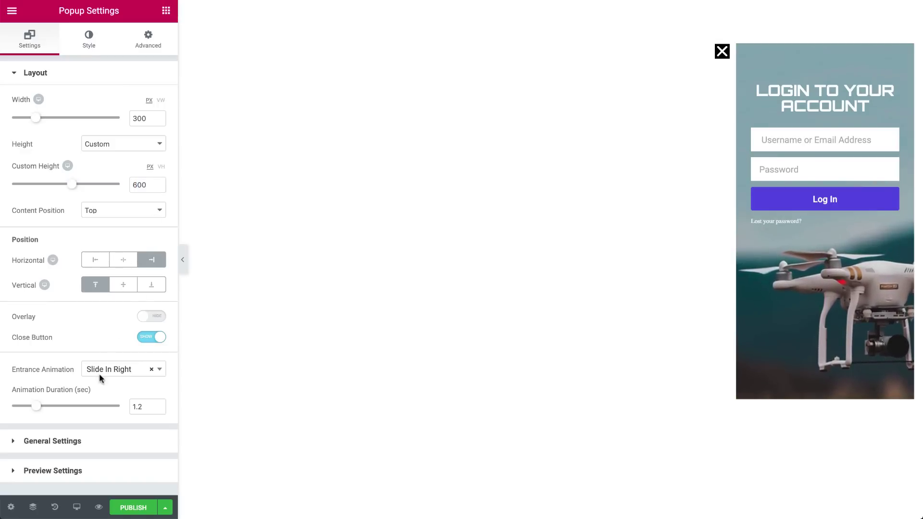
# In the expanded Navigator, inspect Heading, Login and Slides, briefly hiding and reshowing Slides.
pyautogui.click(33, 507)
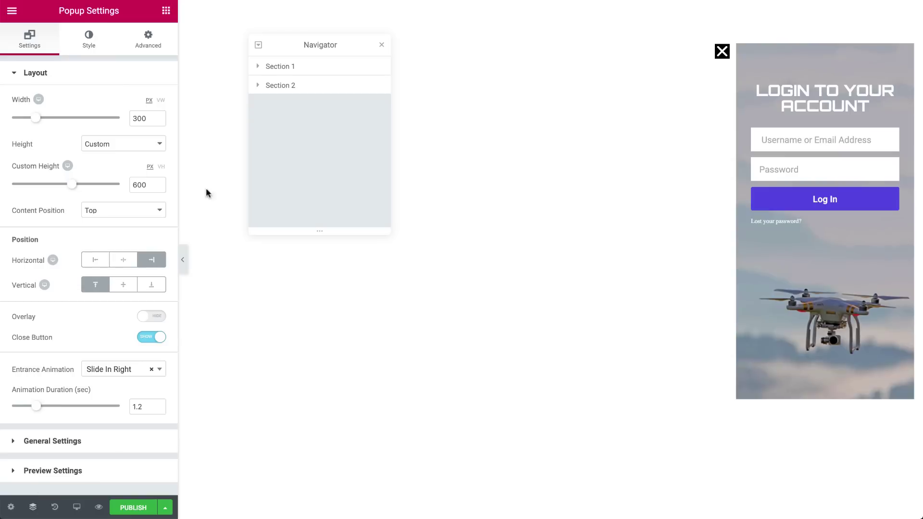
pyautogui.click(260, 47)
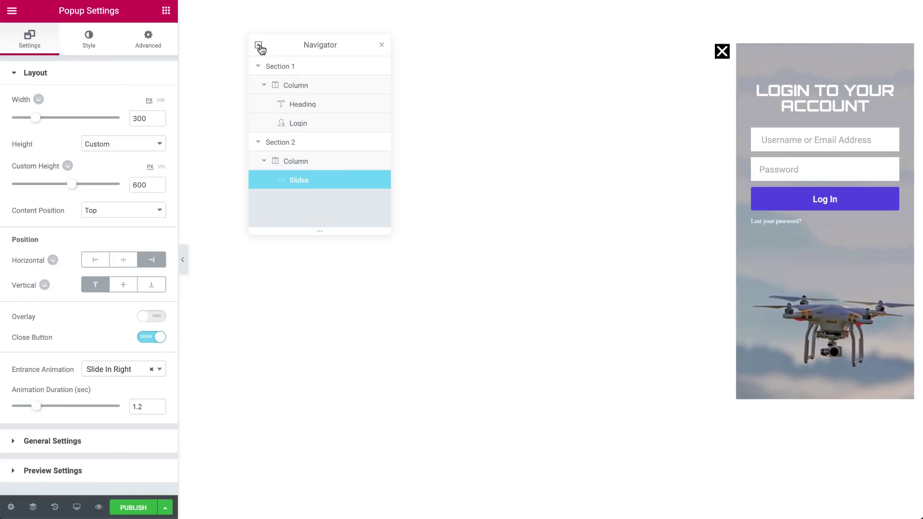
pyautogui.click(311, 106)
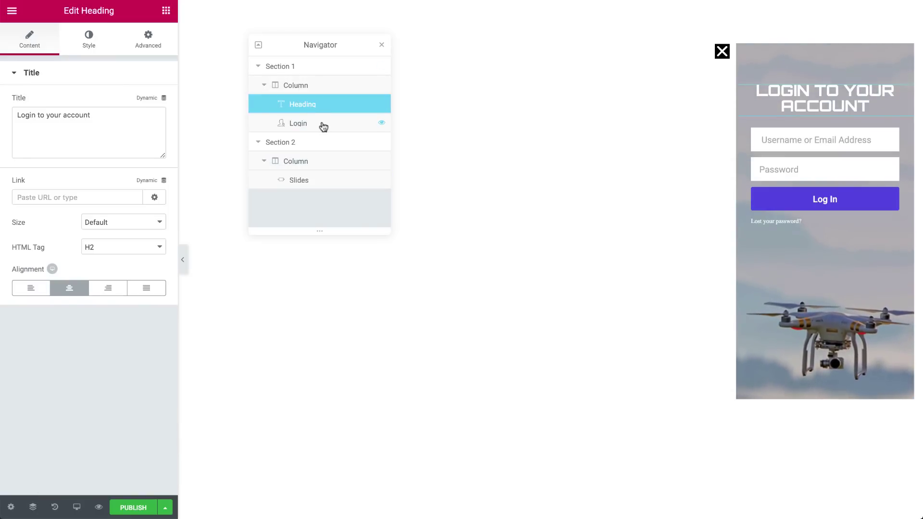
pyautogui.click(322, 125)
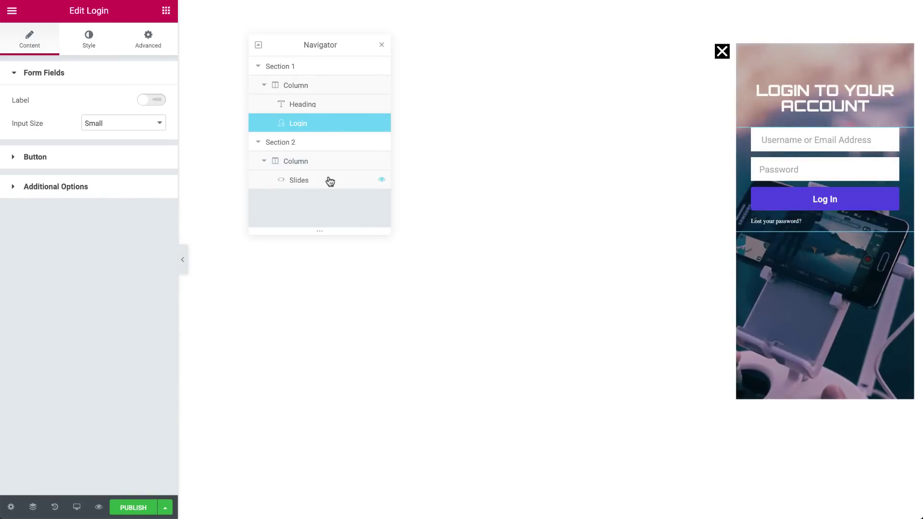
pyautogui.click(330, 181)
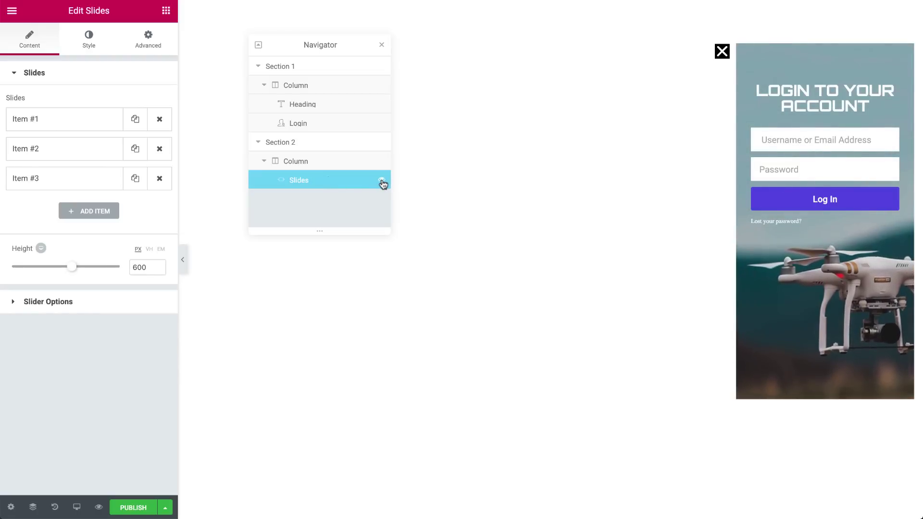
pyautogui.click(382, 182)
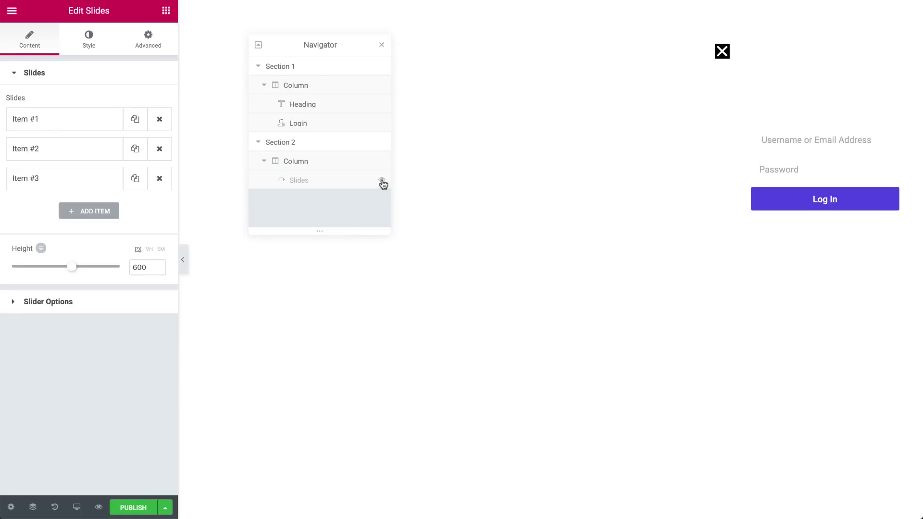
pyautogui.click(382, 181)
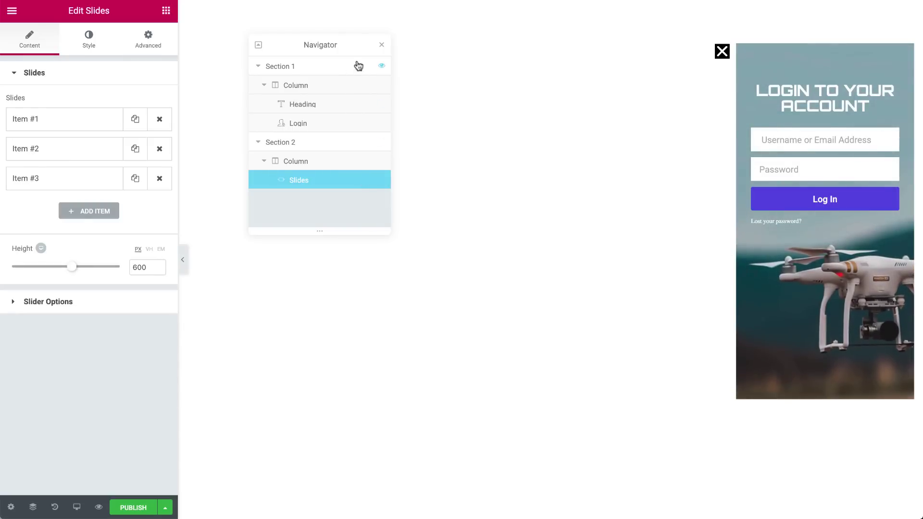
# Review Section 1's 600 minimum height and select the Heading and Login form elements.
pyautogui.click(358, 66)
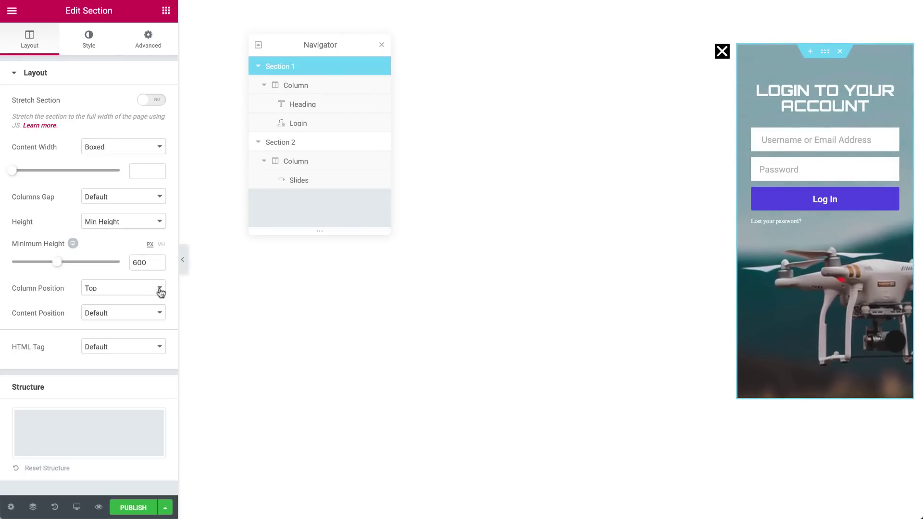
pyautogui.moveTo(154, 260); pyautogui.dragTo(129, 261)
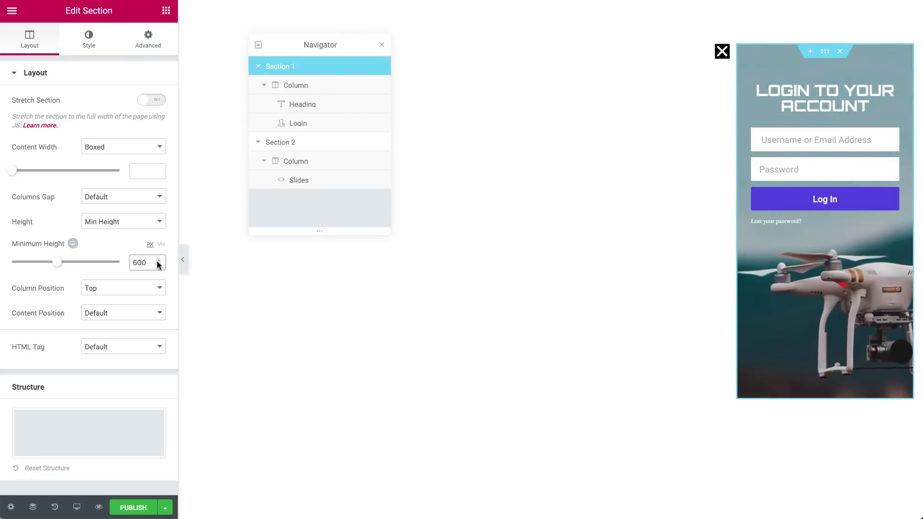
pyautogui.click(345, 104)
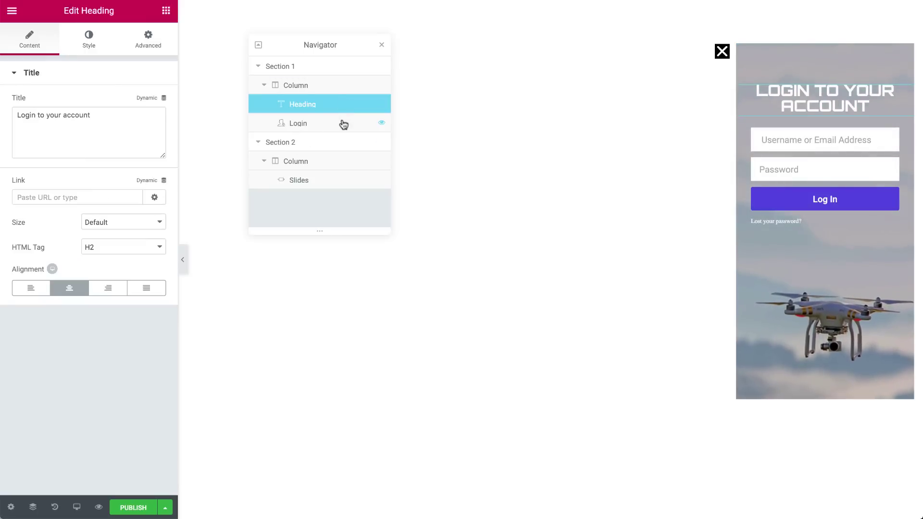
pyautogui.click(344, 124)
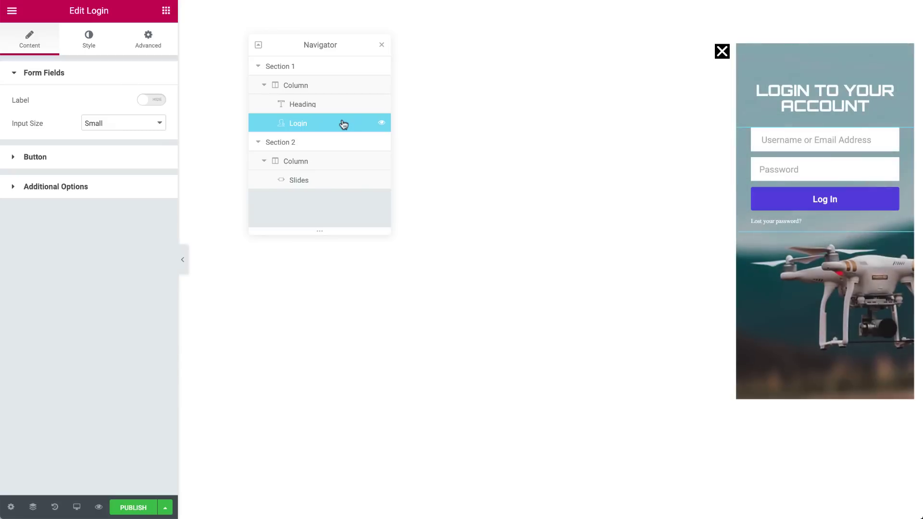
# Enable Redirect After Login on the login form and paste the drone-dashboard URL.
pyautogui.click(113, 192)
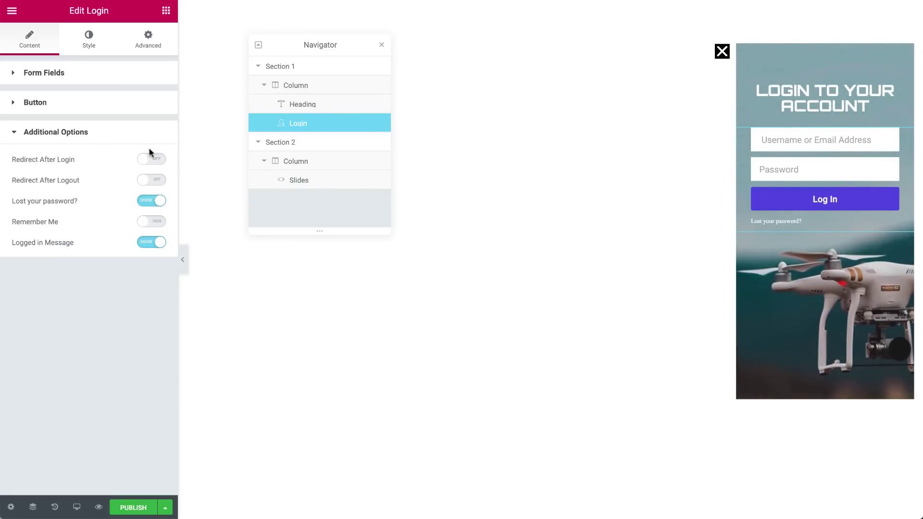
pyautogui.click(157, 161)
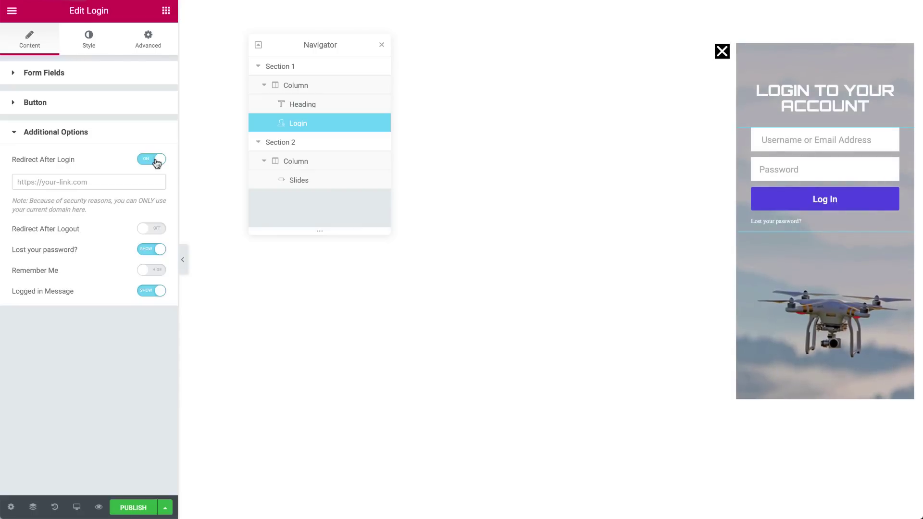
pyautogui.click(104, 184)
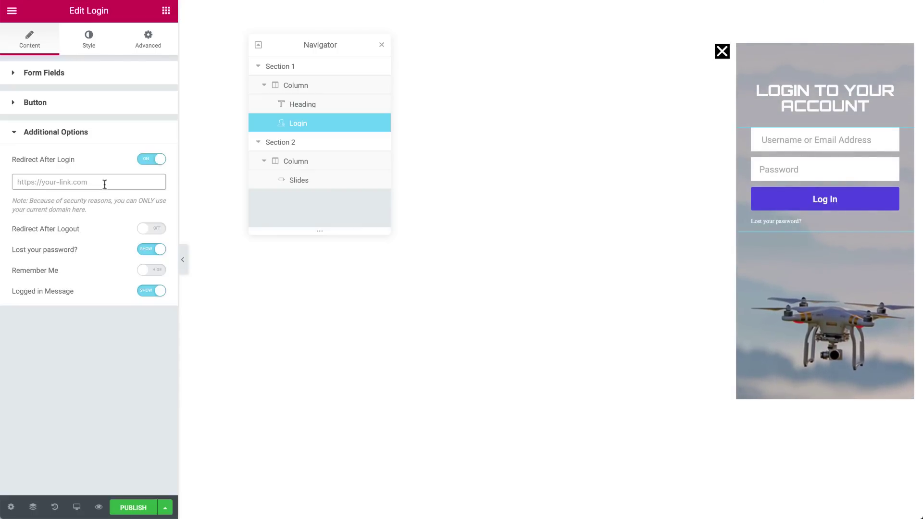
pyautogui.hotkey('ctrl', 'v')
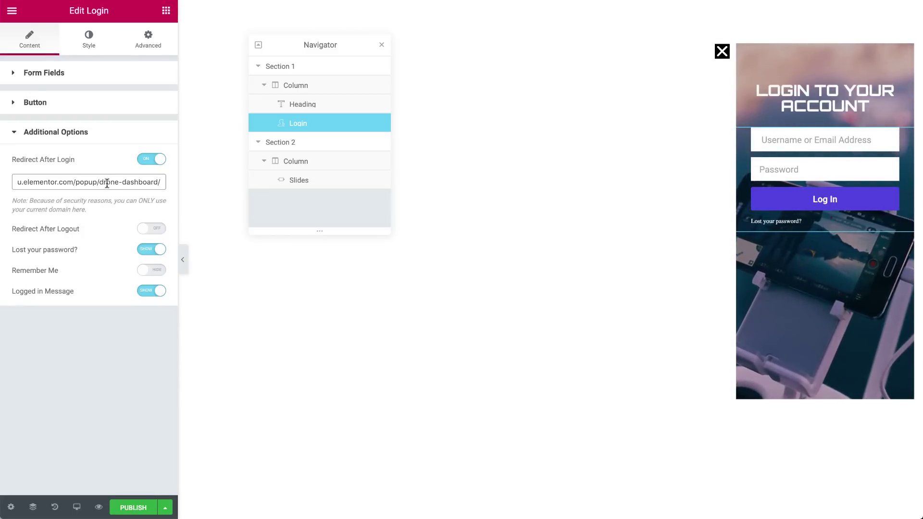
# Check Section 2's 600 minimum height and select the Slides element.
pyautogui.click(330, 142)
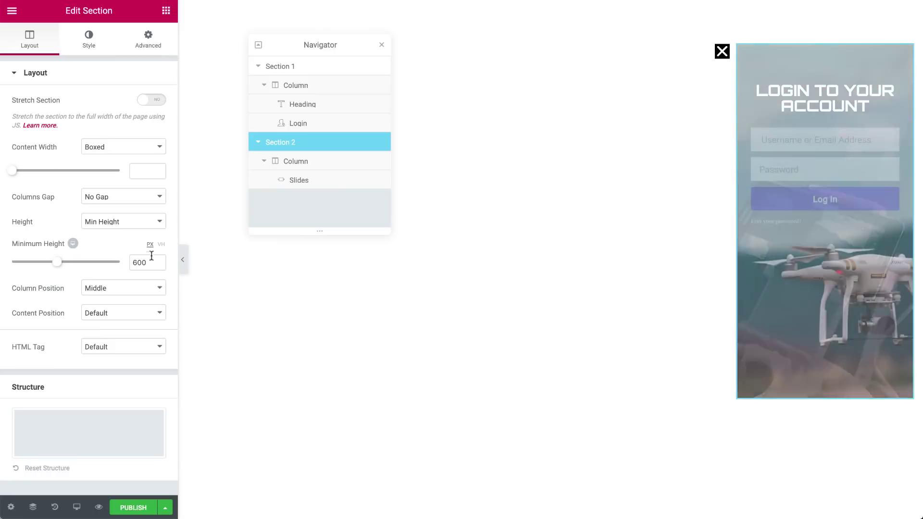
pyautogui.click(148, 263)
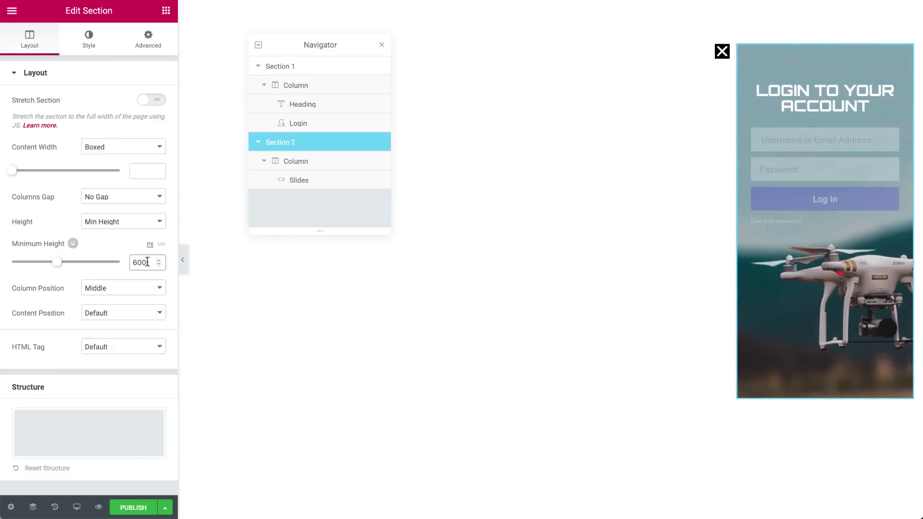
pyautogui.click(325, 180)
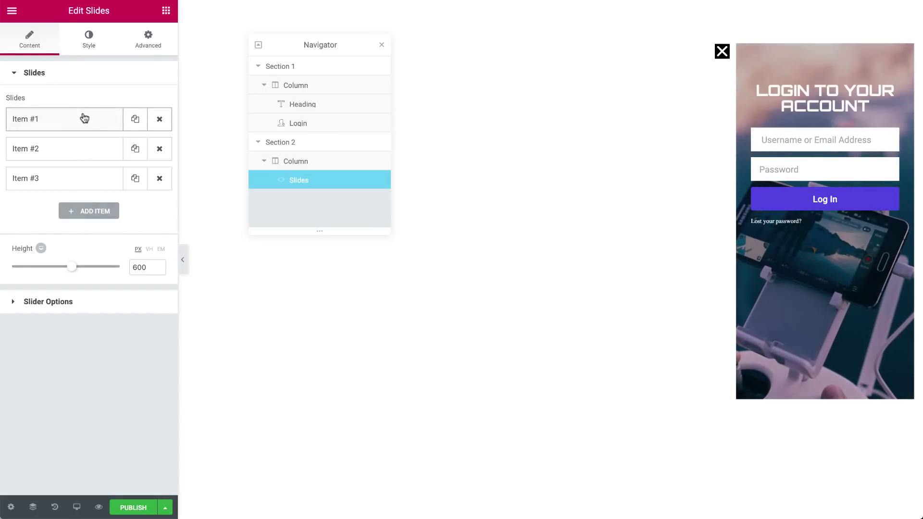
# Give slide 1 a Cover background with the Ken Burns effect on, zooming In.
pyautogui.click(85, 119)
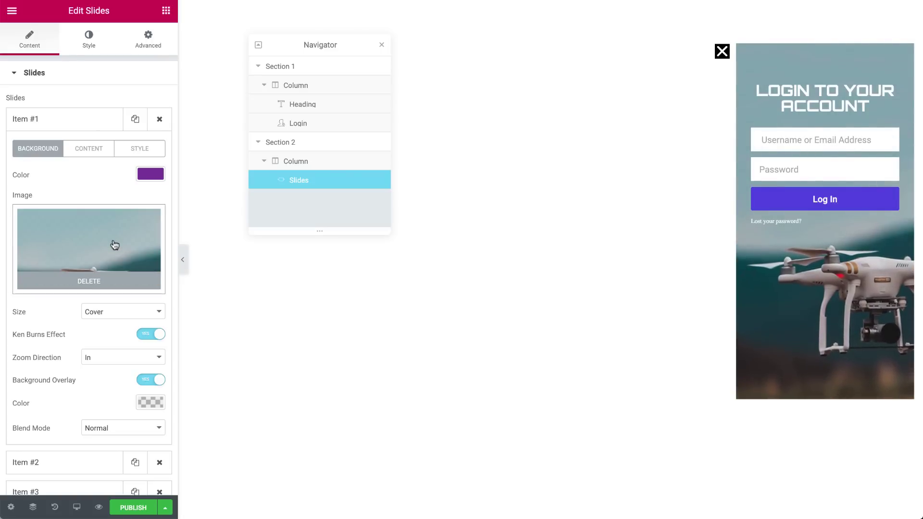
pyautogui.click(139, 314)
pyautogui.click(140, 314)
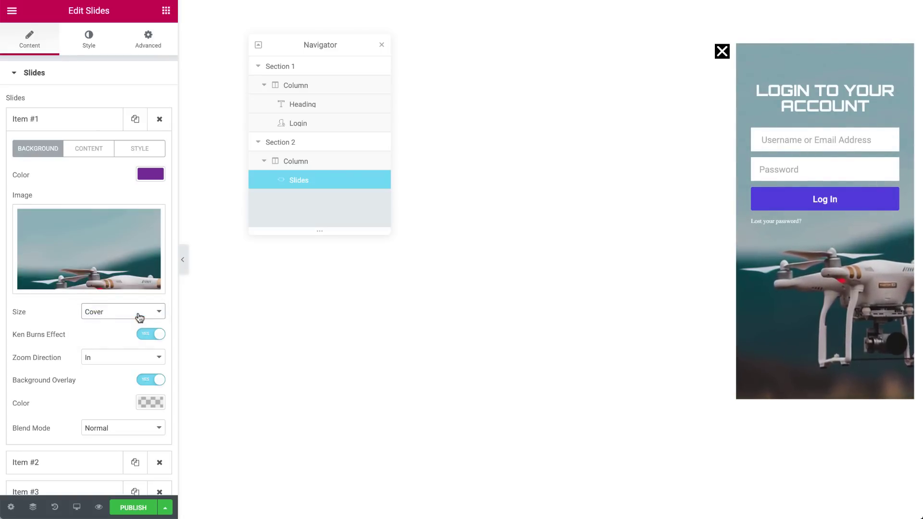
pyautogui.click(148, 339)
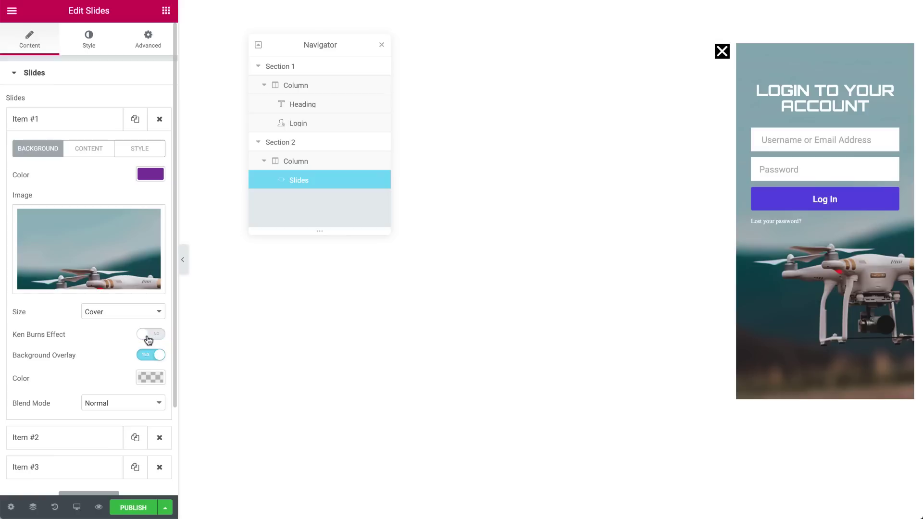
pyautogui.click(148, 339)
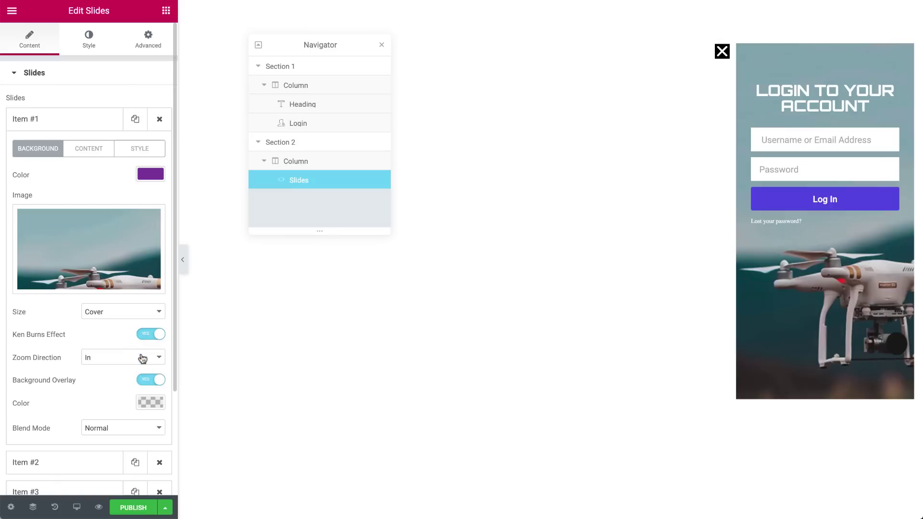
pyautogui.click(143, 359)
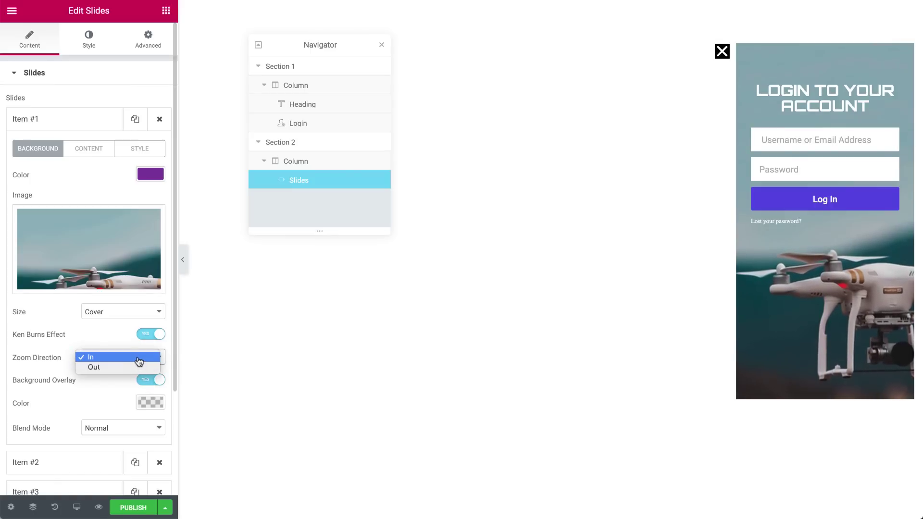
pyautogui.click(138, 358)
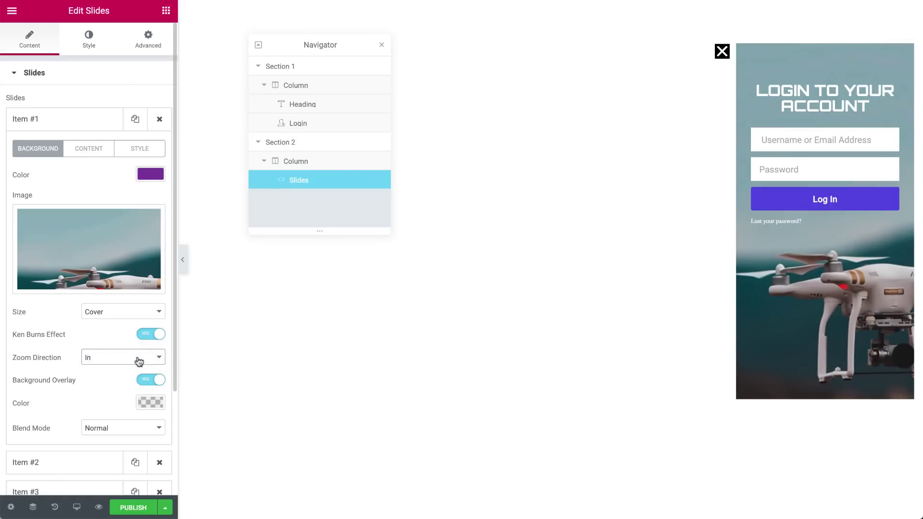
# Check the background settings of slides 2 and 3.
pyautogui.click(85, 129)
pyautogui.click(83, 158)
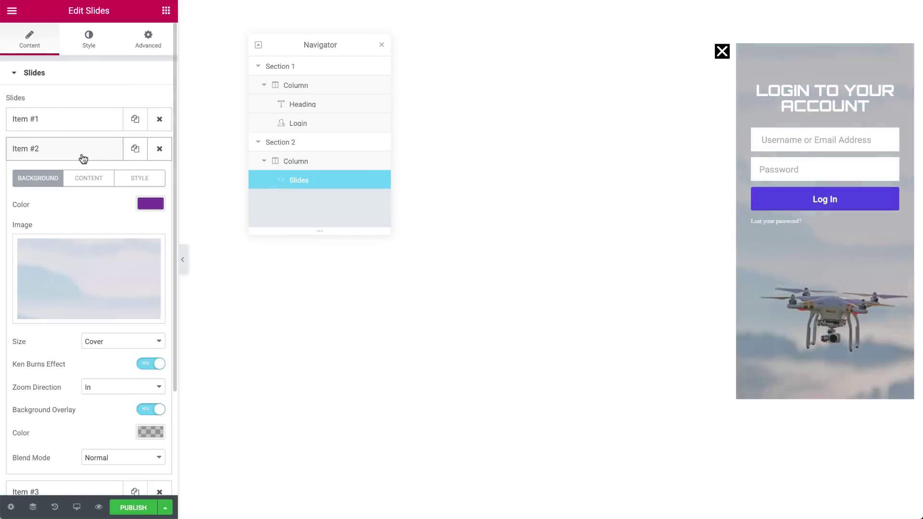
pyautogui.click(83, 158)
pyautogui.click(82, 178)
pyautogui.click(82, 179)
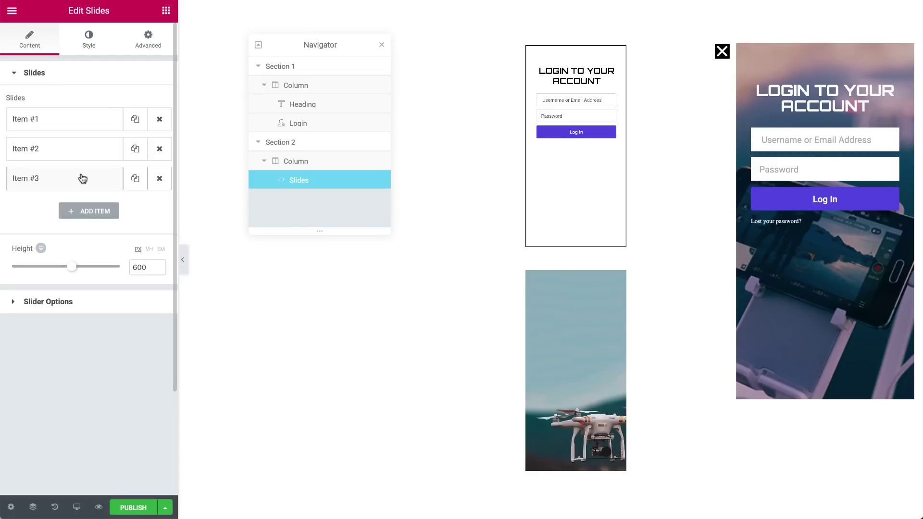
# Set Section 2's Advanced top margin to -600 and Section 1's z-index to 1.
pyautogui.click(318, 141)
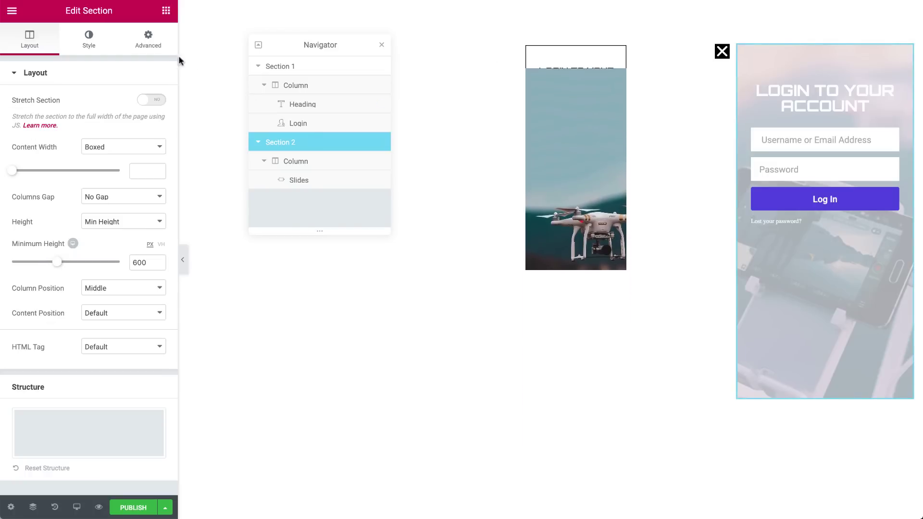
pyautogui.click(148, 38)
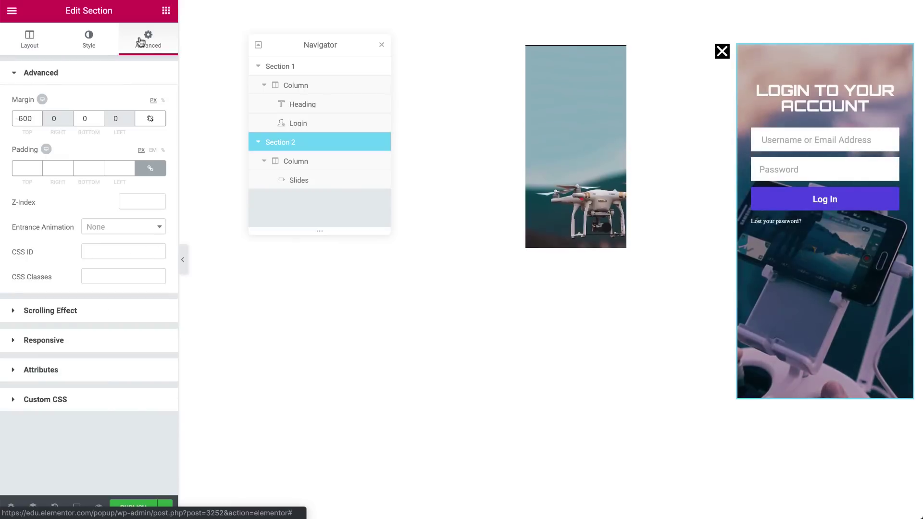
pyautogui.doubleClick(29, 119)
pyautogui.click(35, 123)
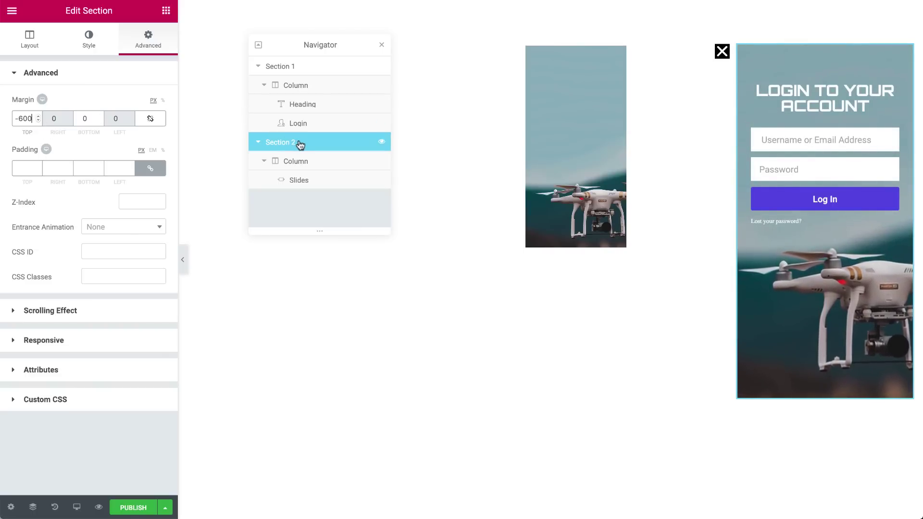
pyautogui.click(319, 65)
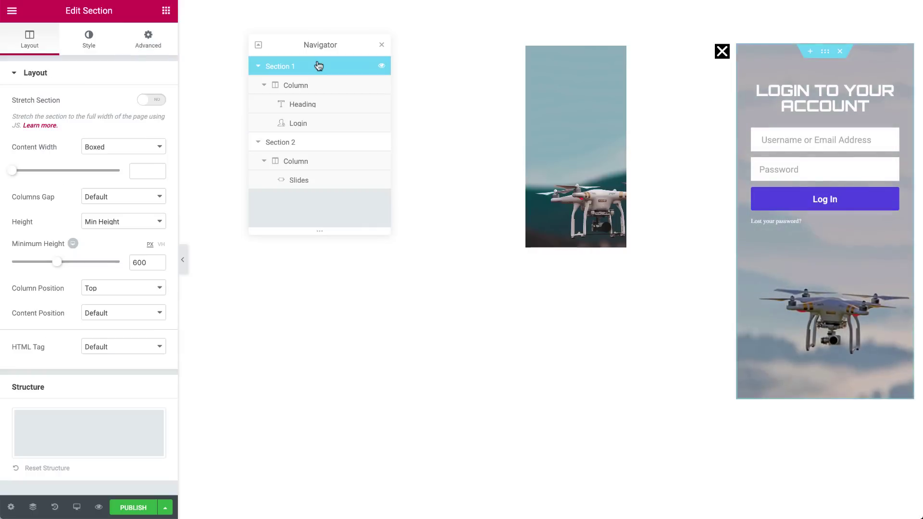
pyautogui.click(146, 38)
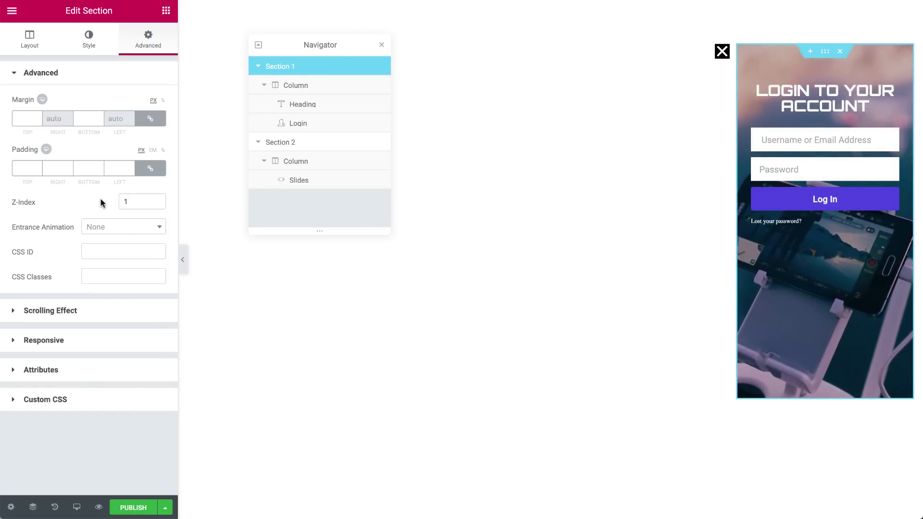
# Publish the popup with no conditions, triggers or advanced rules, then Save & Close.
pyautogui.click(133, 508)
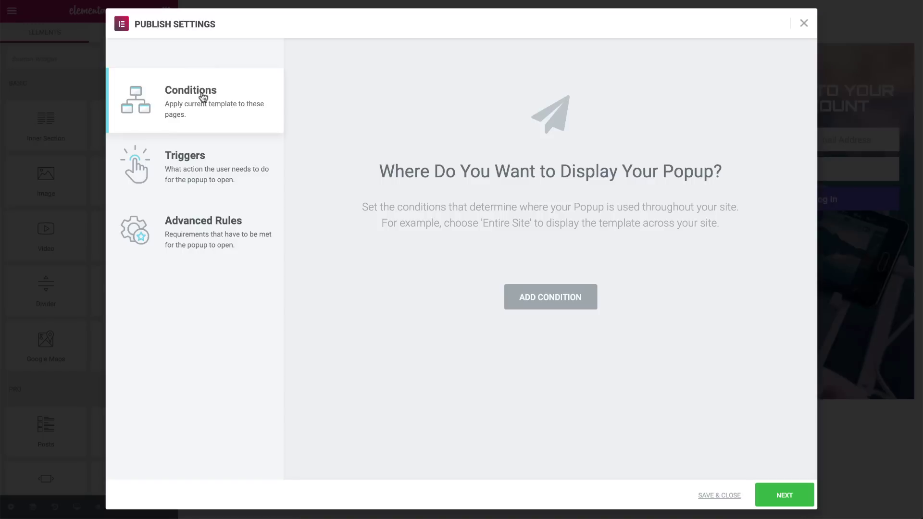
pyautogui.click(211, 174)
pyautogui.click(213, 229)
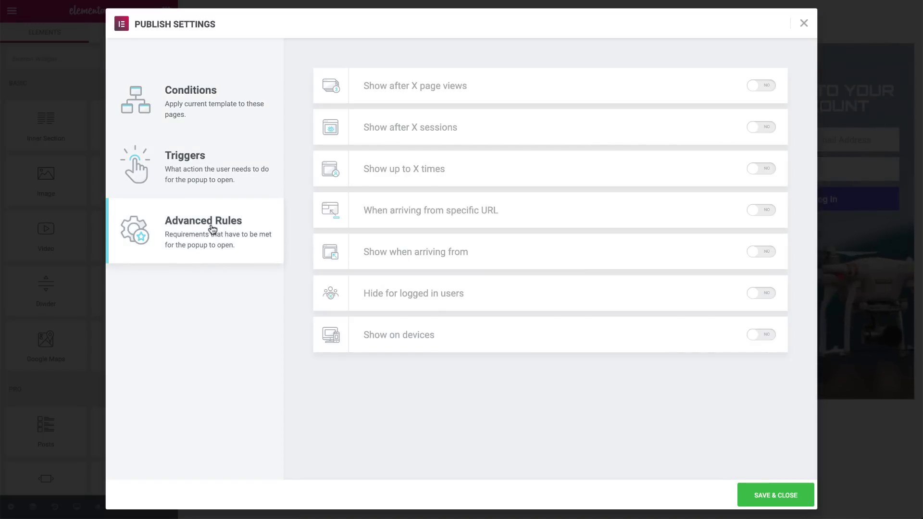
pyautogui.click(770, 496)
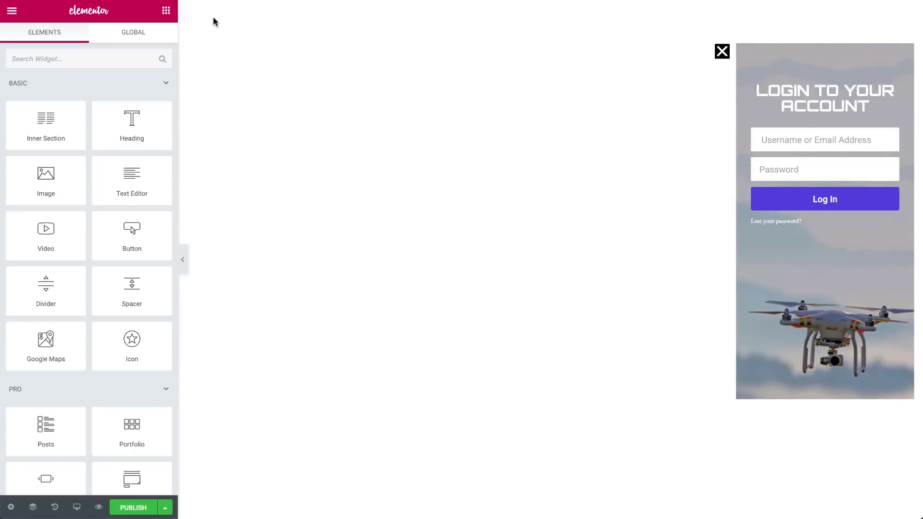
# Search Finder for 'drone - main' and open the Drone - Main page for editing.
pyautogui.hotkey('ctrl', 'e')
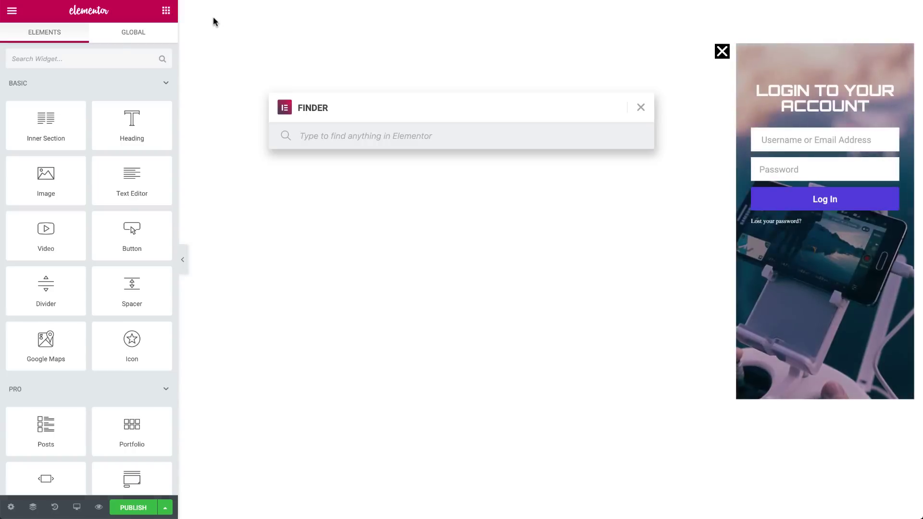
pyautogui.write('drone - main')
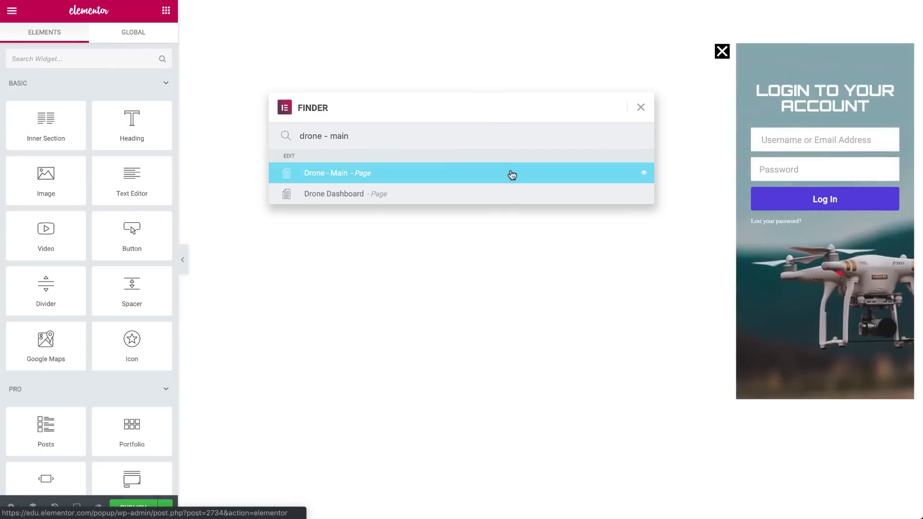
pyautogui.click(512, 175)
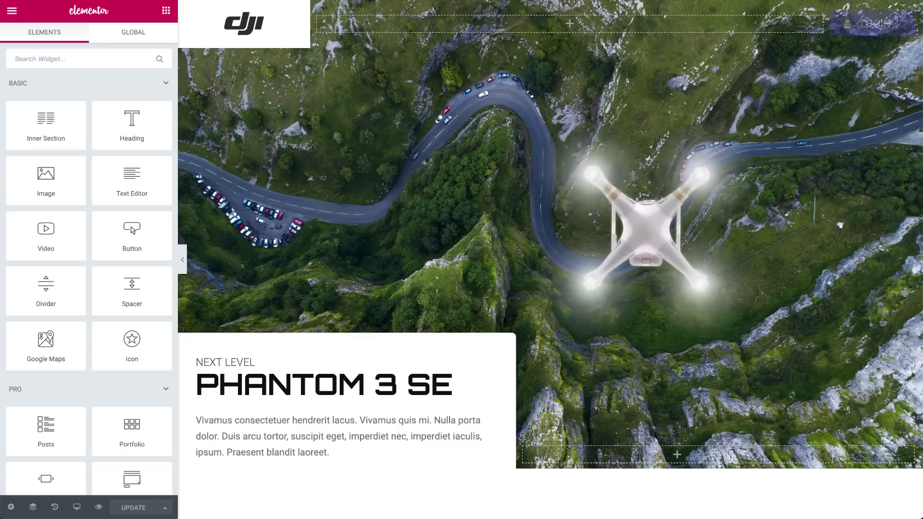
# Give the LOGIN button a dynamic Popup link: action Toggle Popup, popup Drone Pop Up.
pyautogui.click(905, 24)
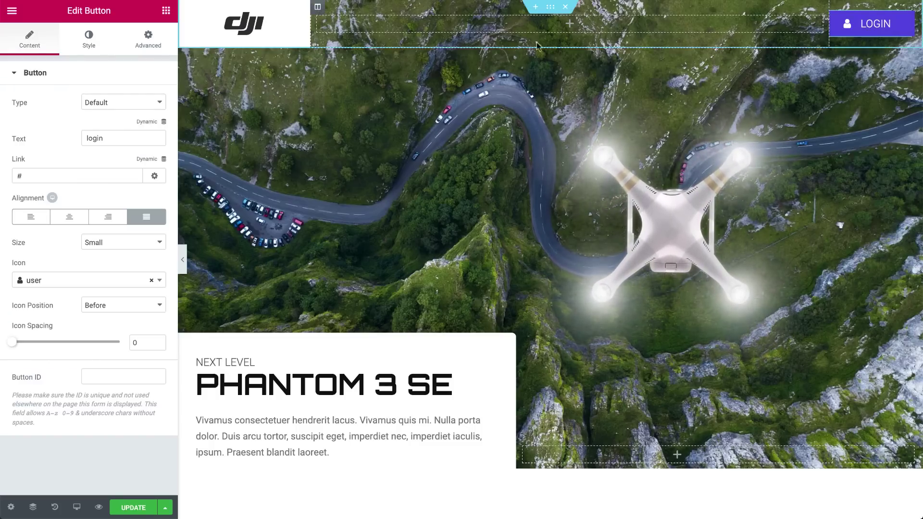
pyautogui.click(148, 160)
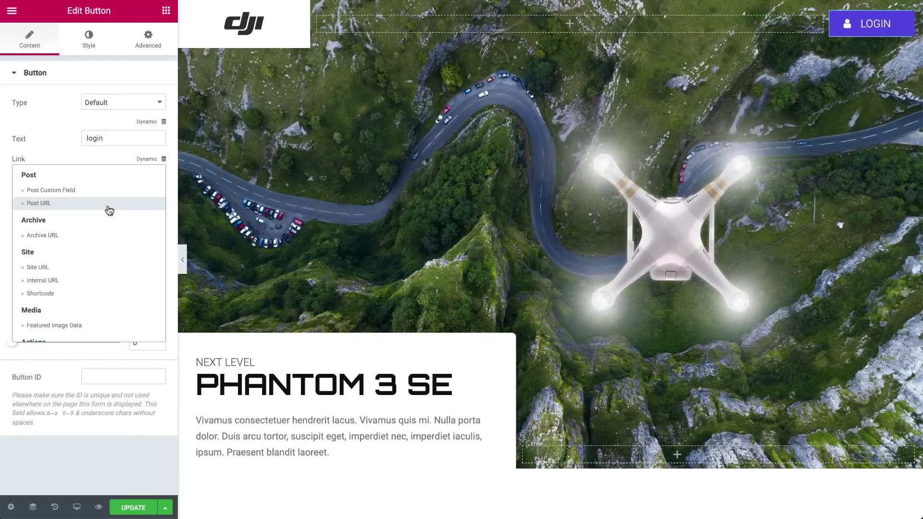
pyautogui.scroll(-3, 108, 209)
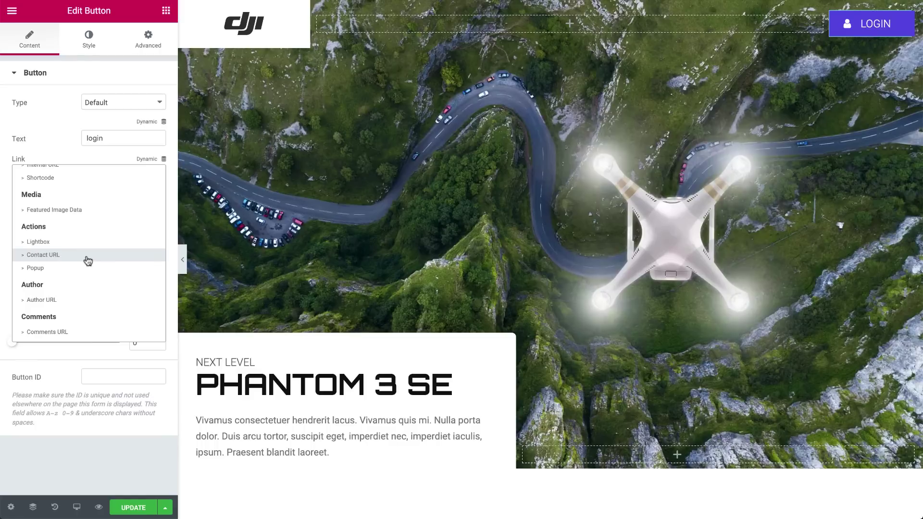
pyautogui.click(85, 267)
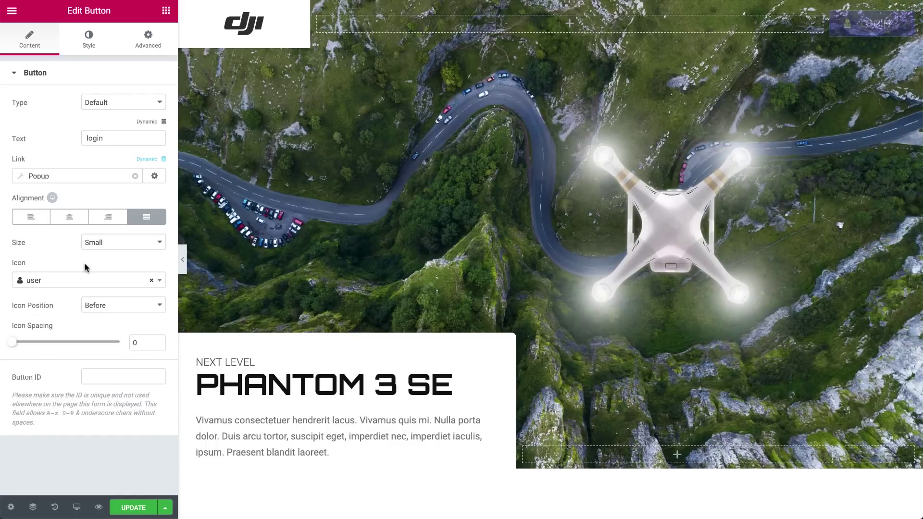
pyautogui.click(77, 176)
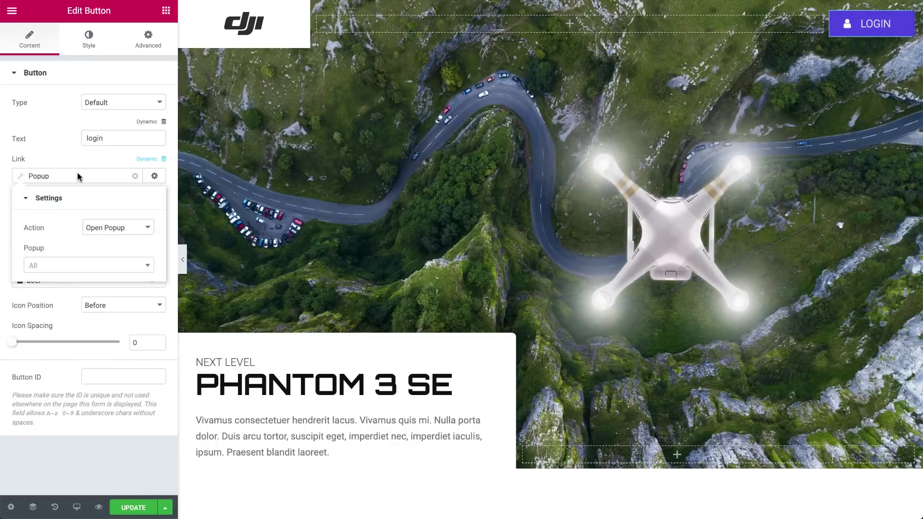
pyautogui.click(116, 228)
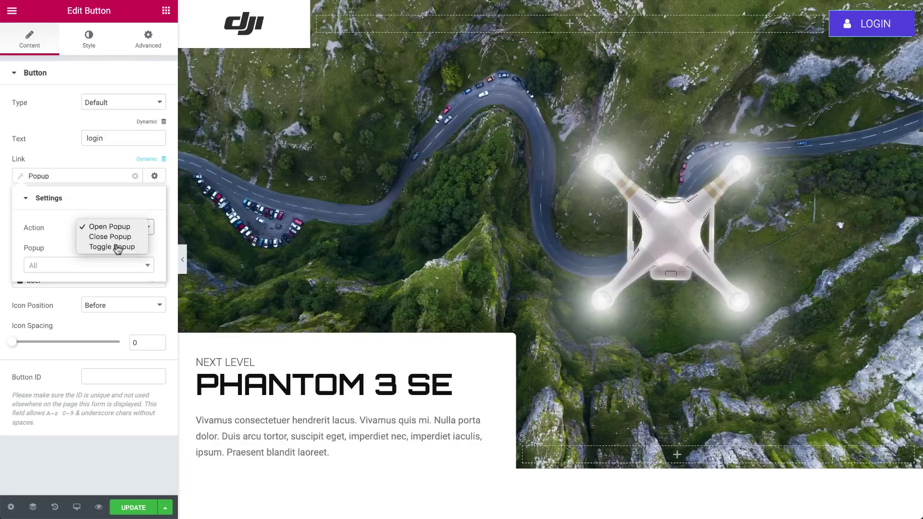
pyautogui.click(115, 247)
pyautogui.click(108, 267)
pyautogui.write('Drone Pop Up')
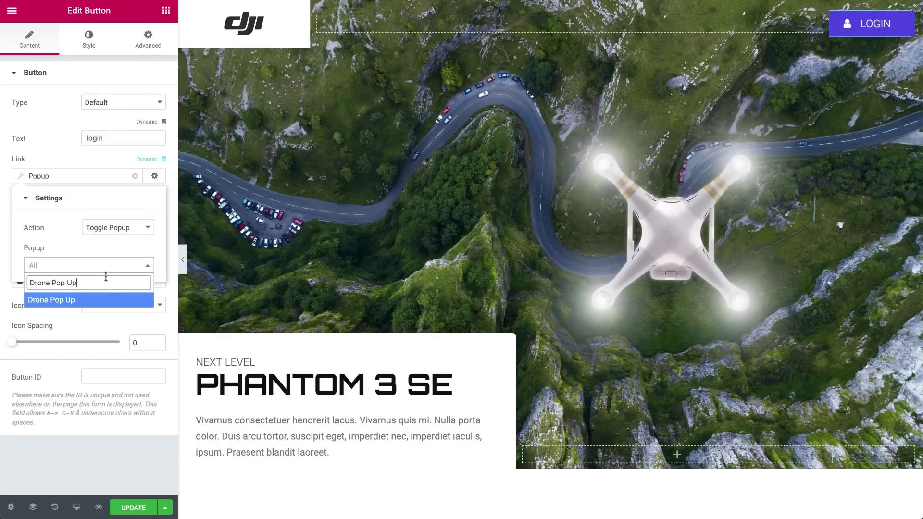
pyautogui.click(105, 299)
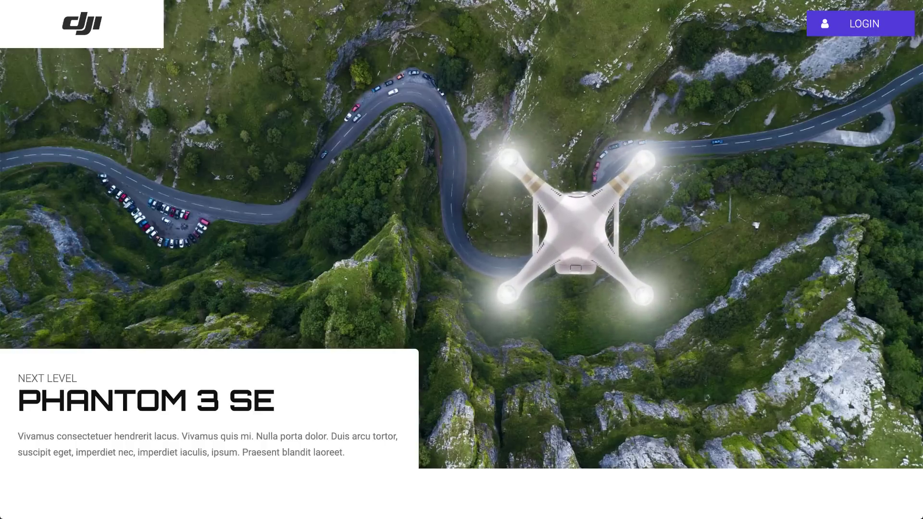
# Test in preview that the LOGIN button slides in the popup.
pyautogui.click(865, 25)
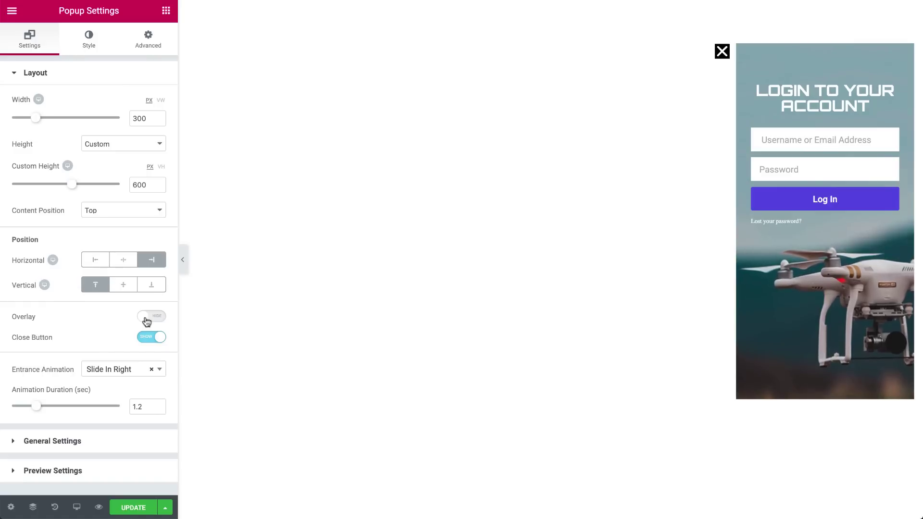
# Turn on Prevent Closing on Overlay in the Drone Pop Up's Advanced popup settings.
pyautogui.click(148, 46)
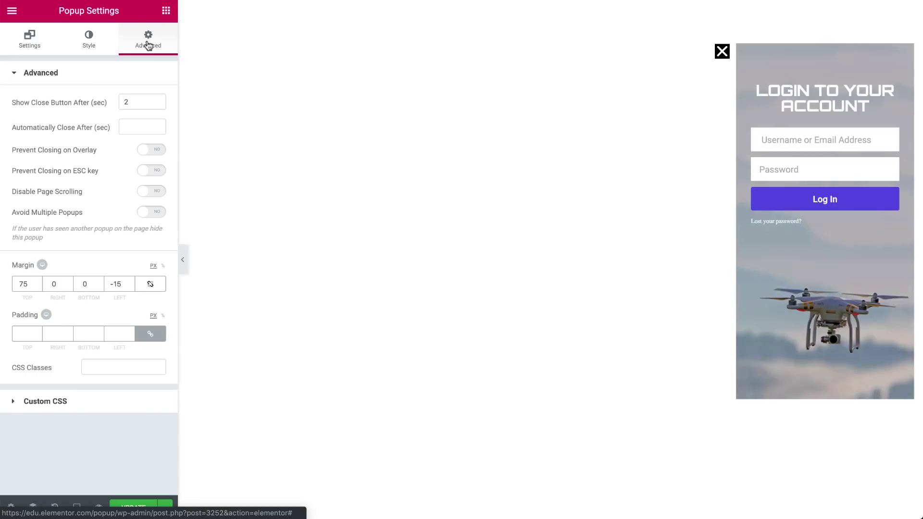
pyautogui.click(158, 150)
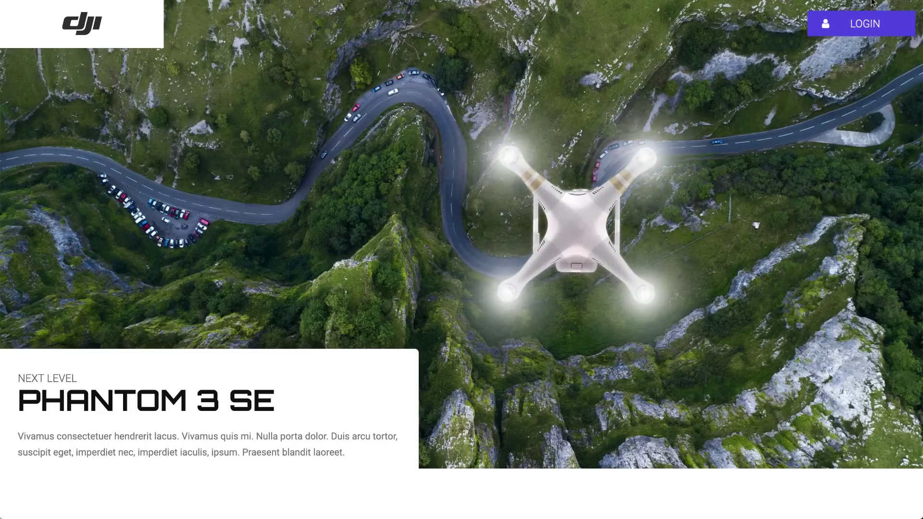
# Test LOGIN on the live Phantom 3 SE page, sliding the login popup in from the right.
pyautogui.click(895, 29)
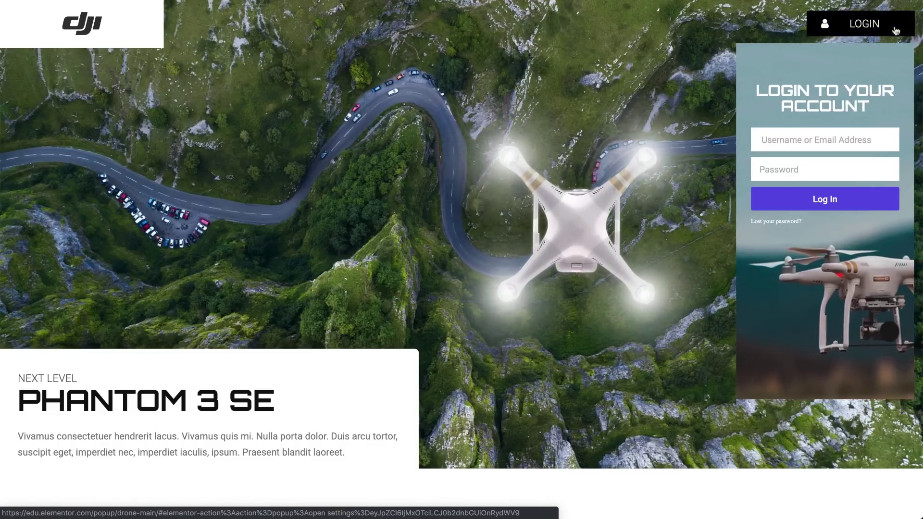